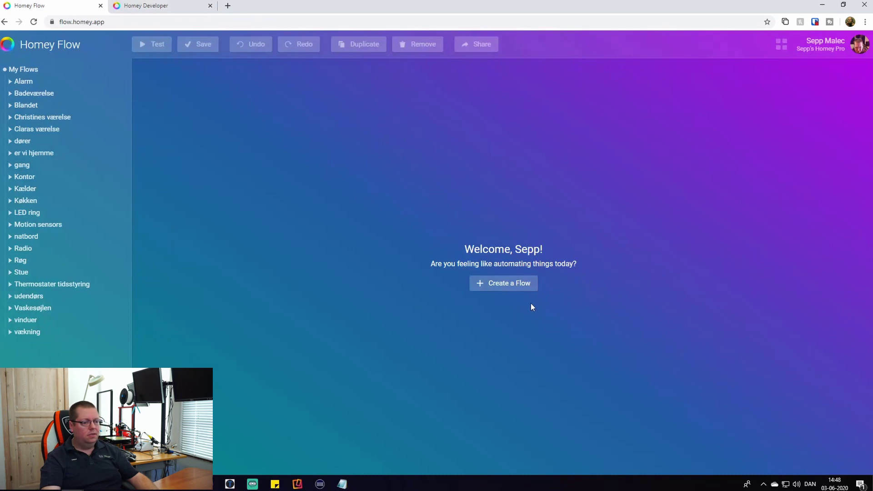
Create a new flow and name it "kælder timer2".
click(508, 286)
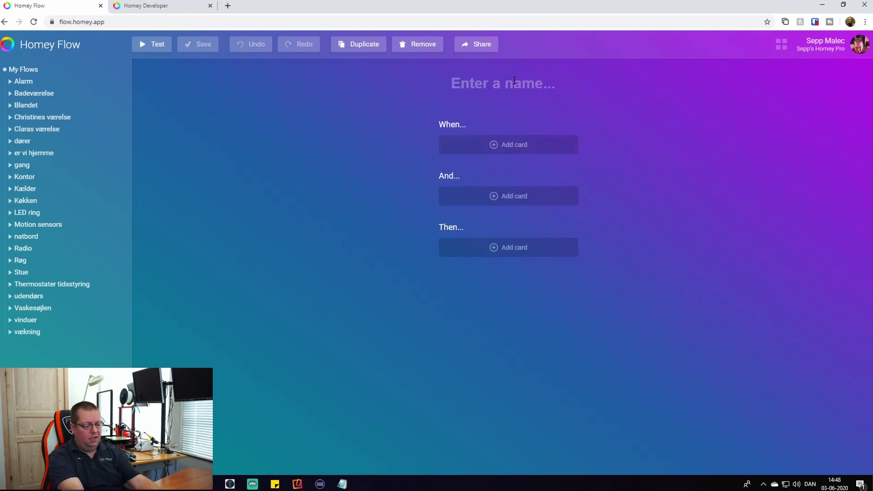
text(kælder timer)
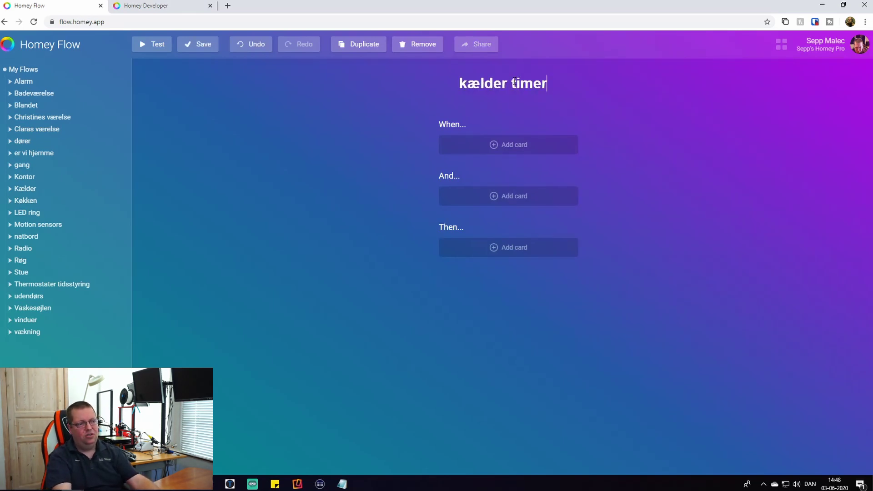
text(2)
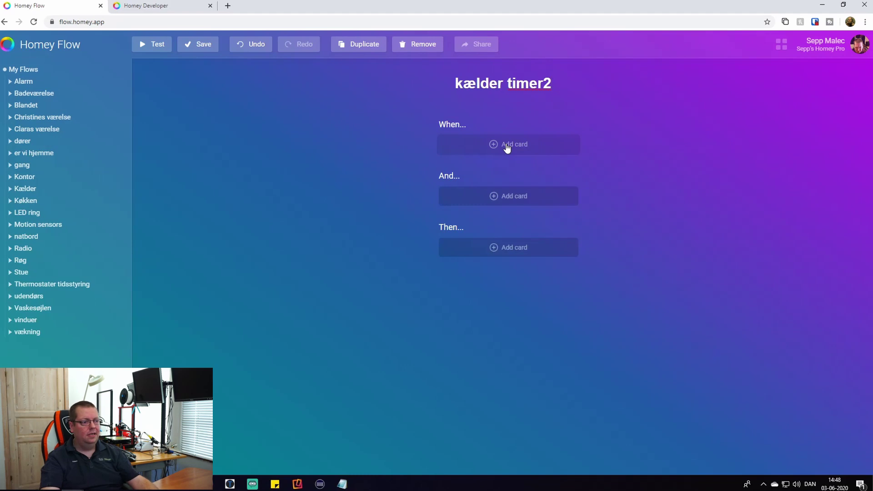
Add the CountDown "Timer reaches zero (0)" card as the When trigger, using the Kaelder timer.
click(507, 147)
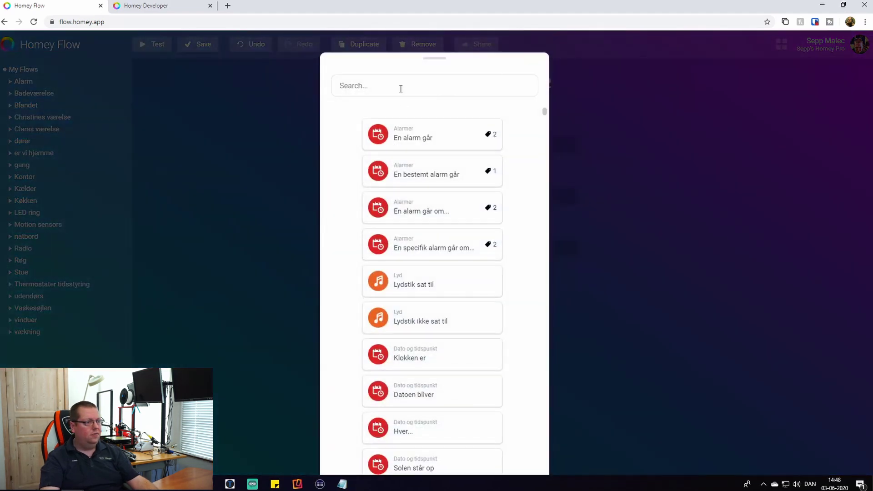
click(400, 88)
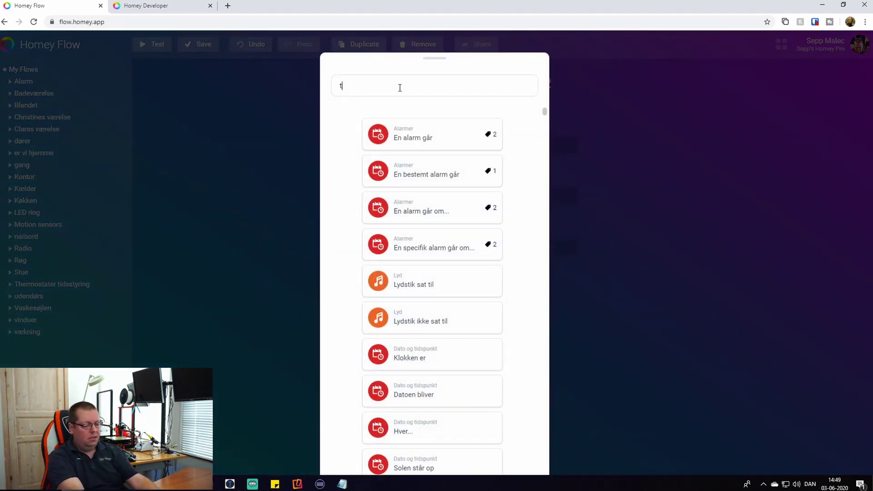
text(timer)
click(432, 134)
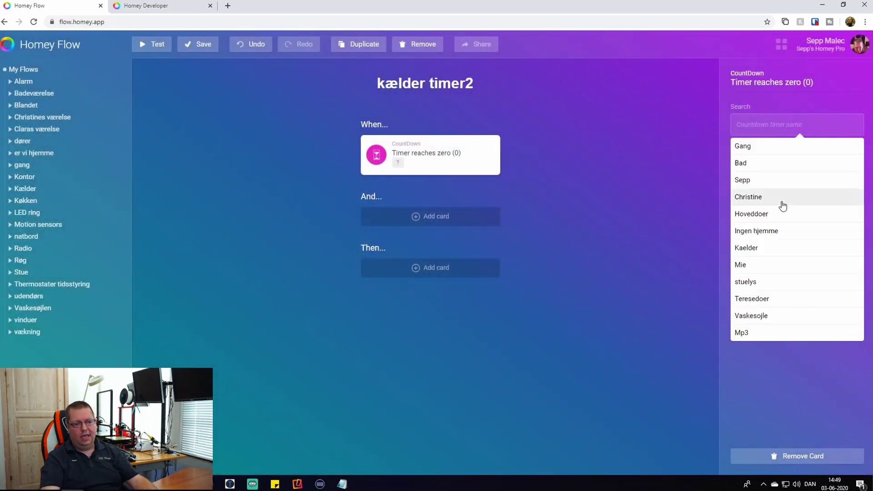
click(762, 251)
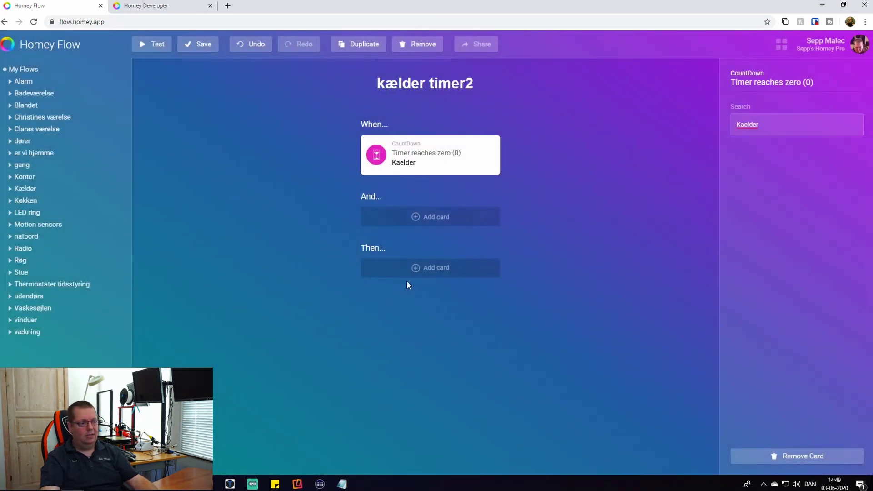
Add the Enheder card "Sluk bestemte enheder" as a Then action.
click(429, 272)
click(371, 81)
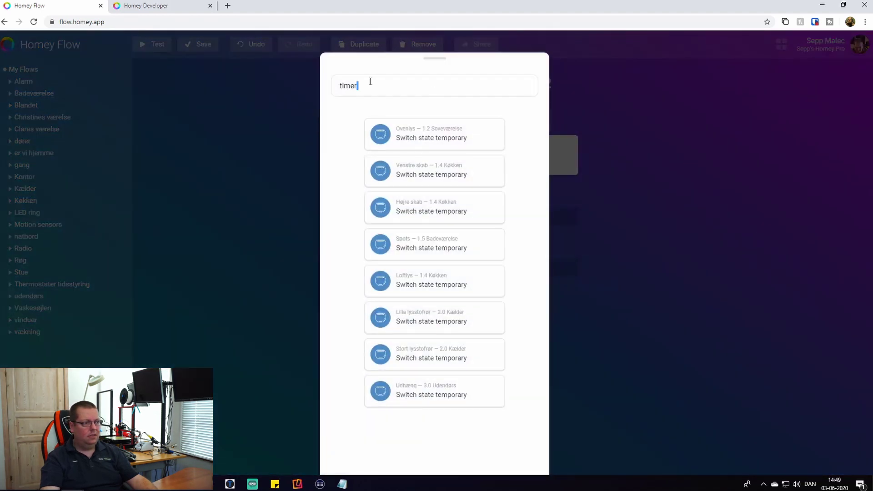
key(ctrl+a)
key(BackSpace)
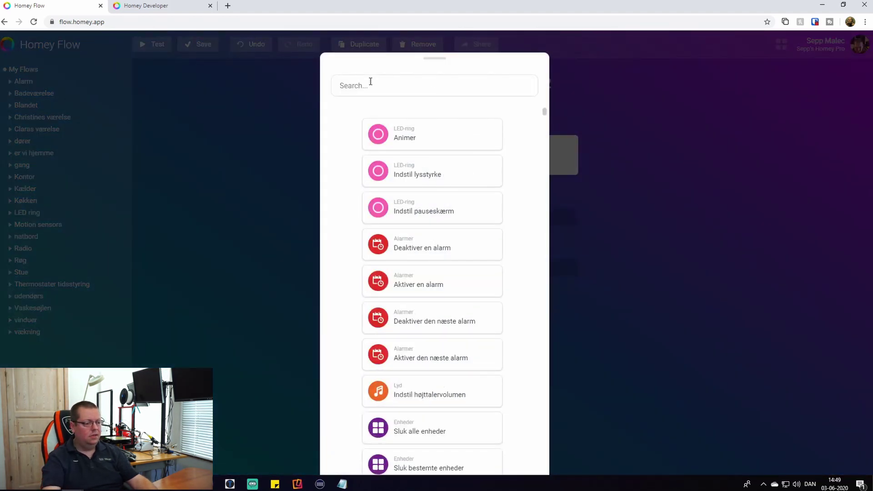
scroll(396, 369, down, 1)
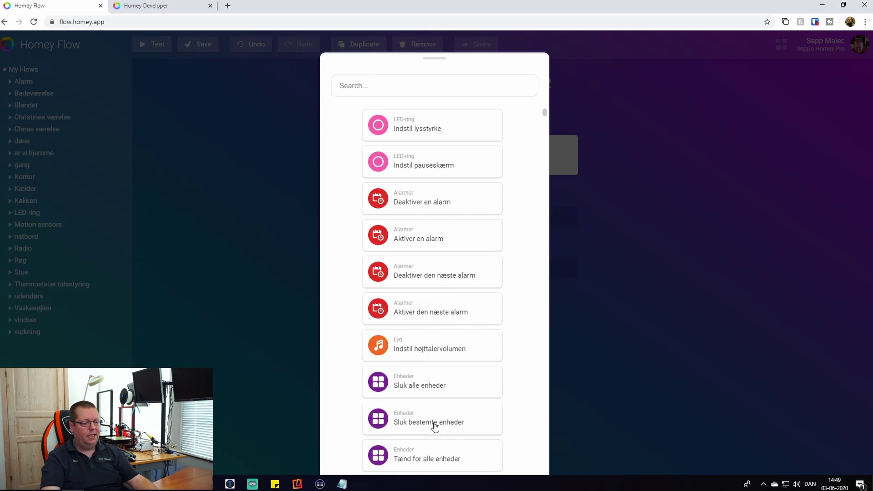
click(435, 425)
Set the switch-off card to device type Lys in zone 2.0 Kælder and save the flow.
click(792, 116)
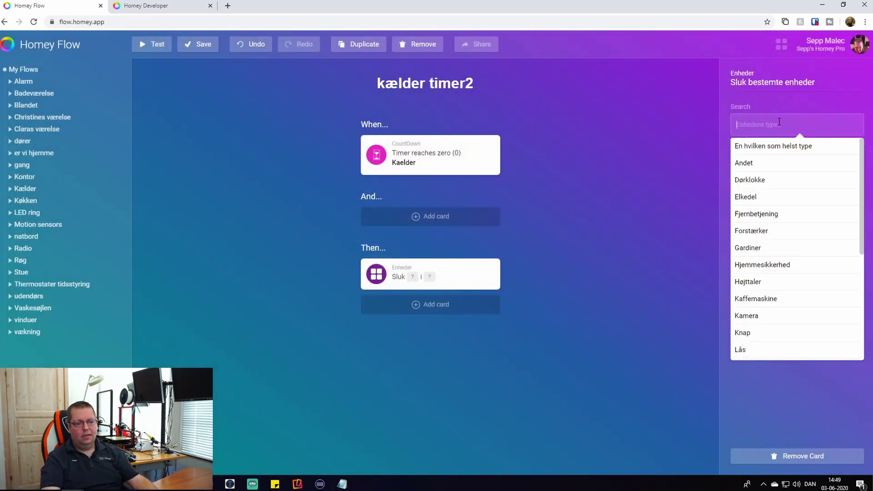
scroll(789, 273, down, 2)
click(771, 309)
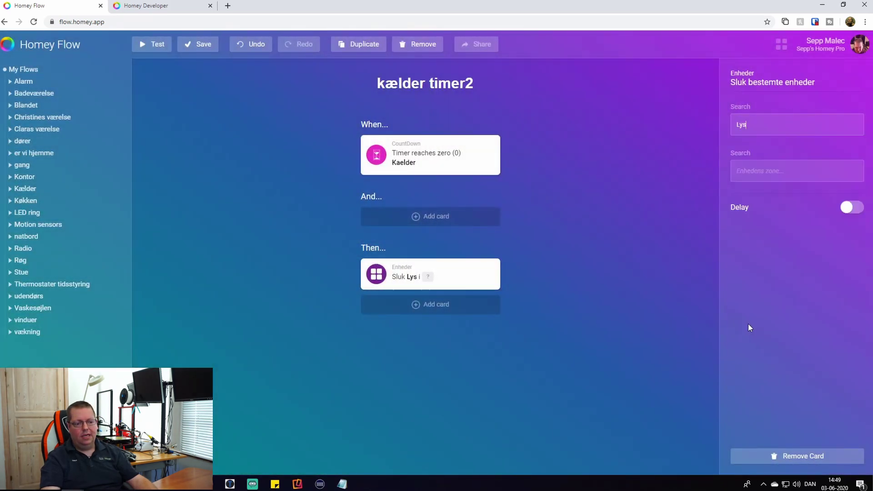
click(763, 172)
click(780, 362)
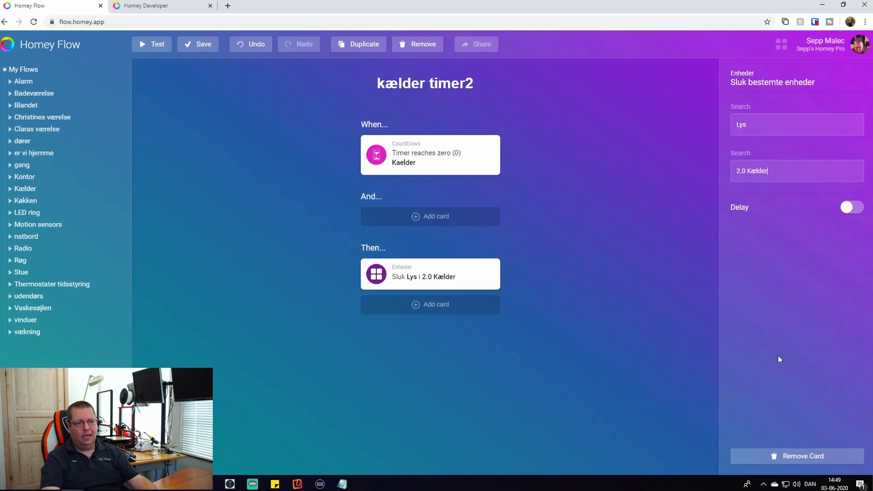
click(197, 45)
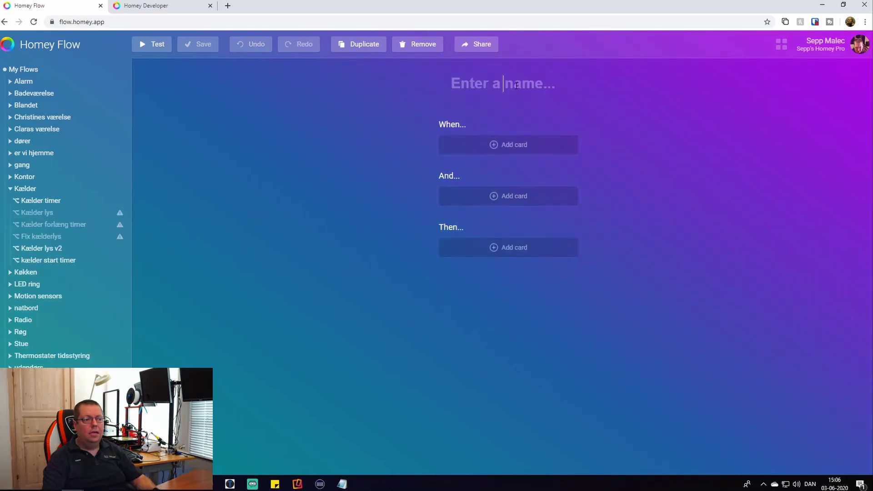
Name the new empty flow "kælder lys 2".
click(516, 86)
text(k)
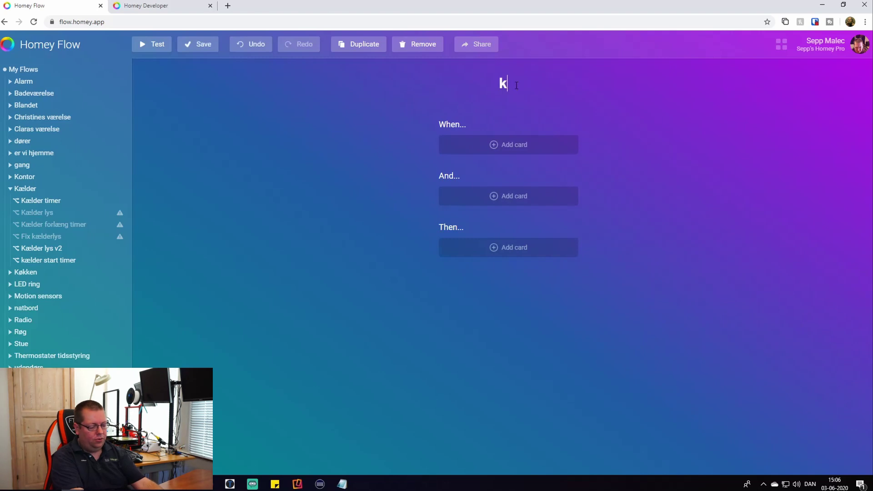
text(ælder )
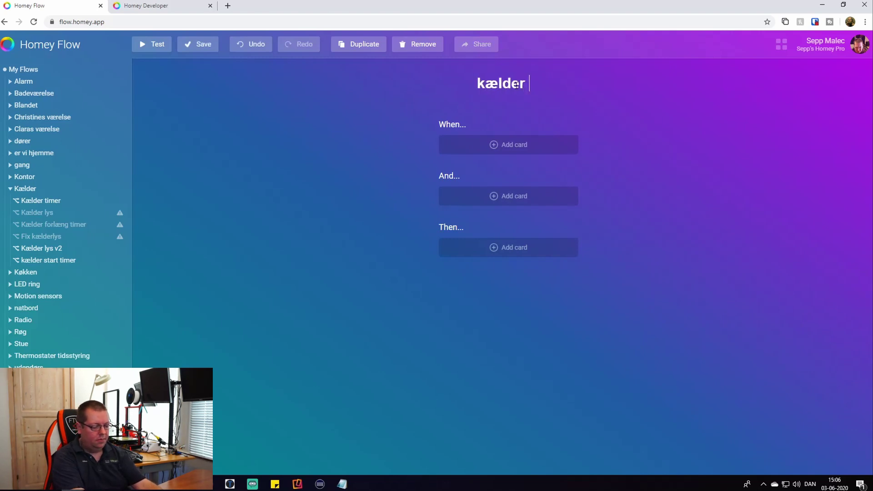
text(lys 2)
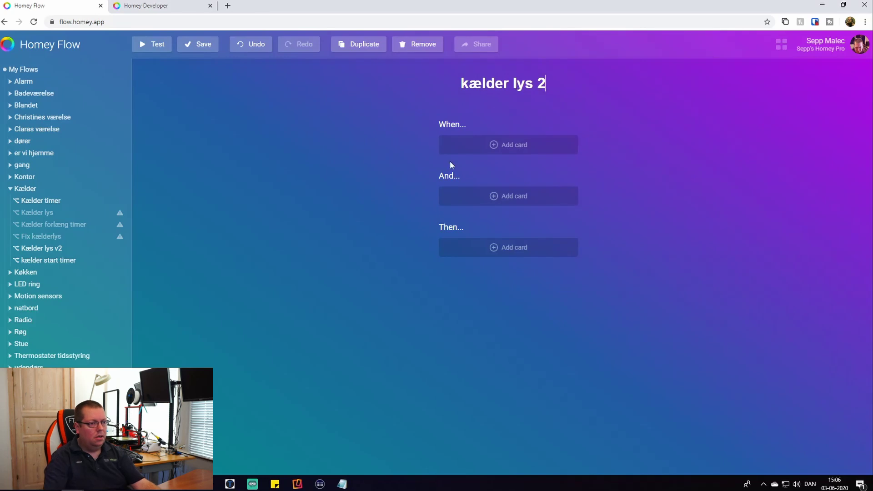
Add the 2.0 Kælder card "Denne zone blev aktiv" as the When trigger.
click(518, 144)
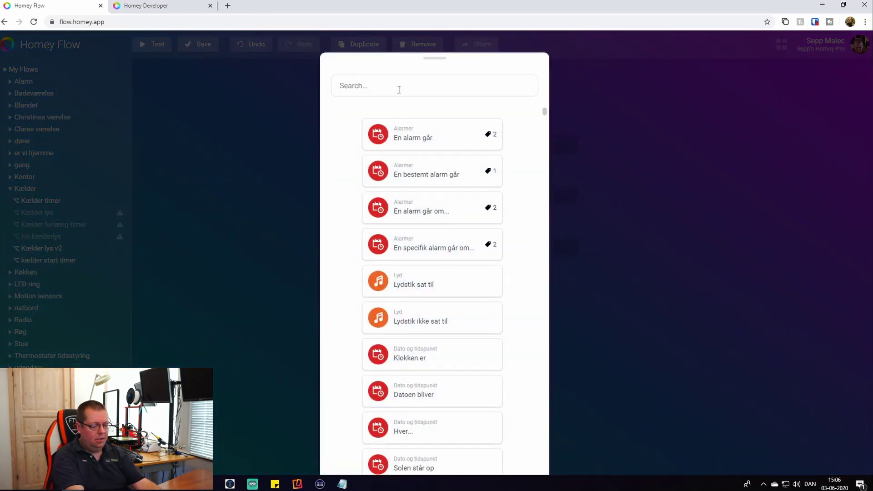
text(zone)
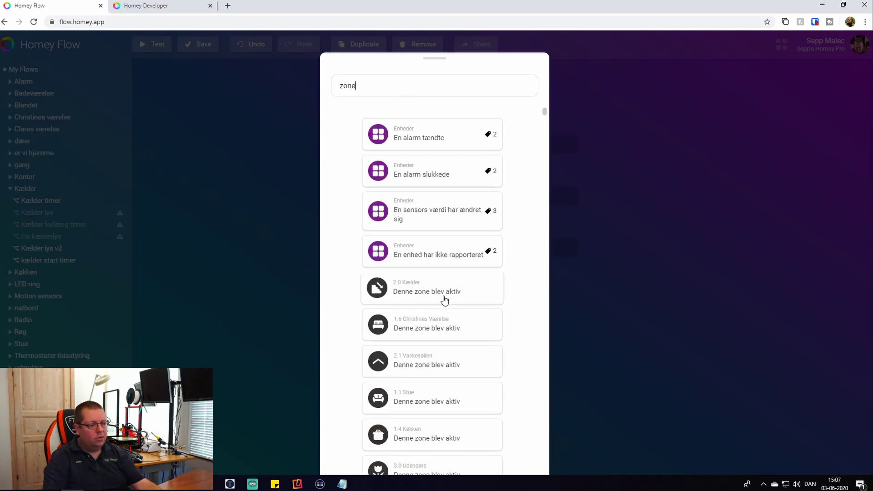
click(435, 293)
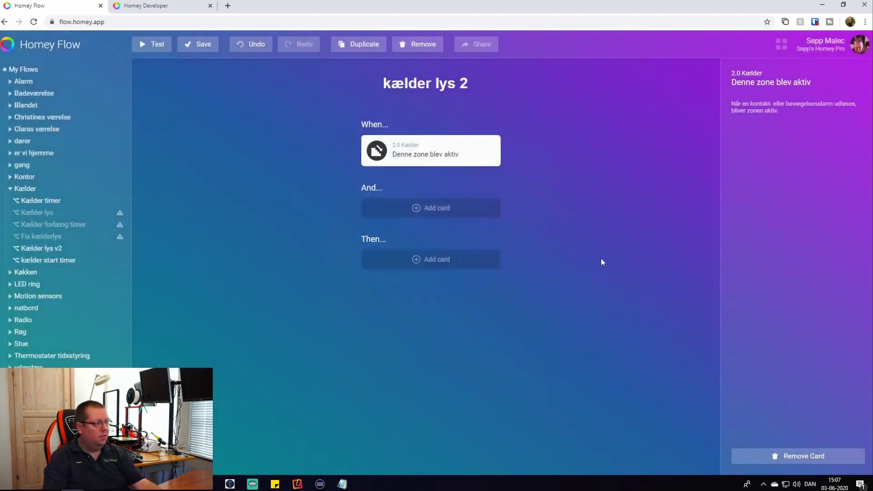
Add a "Tænd for bestemte enheder" Then action for device type Lys in zone 2.0 Kælder.
click(425, 260)
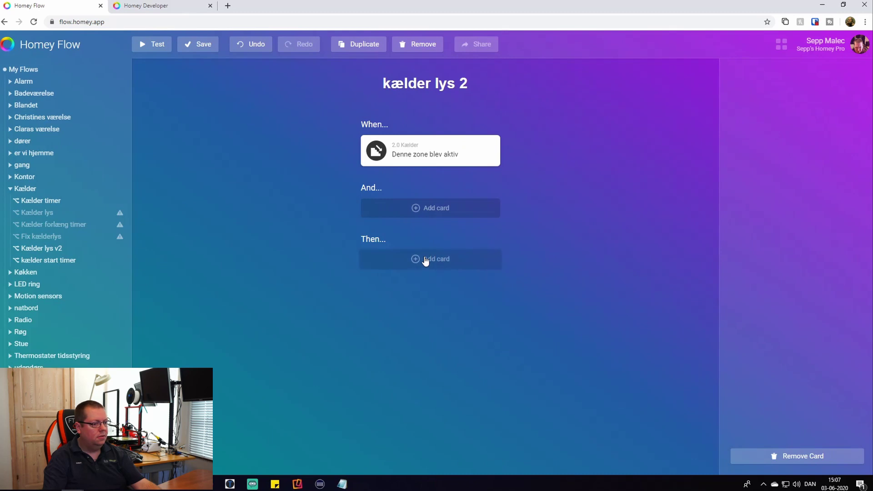
click(427, 175)
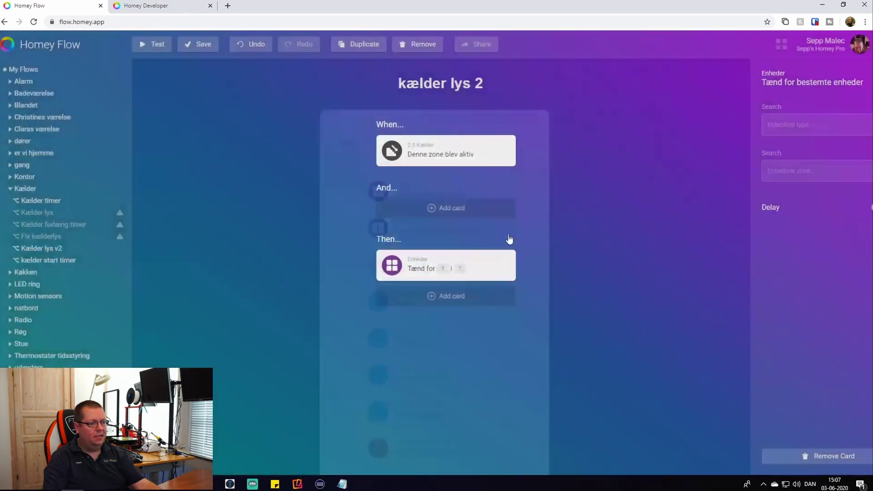
click(763, 127)
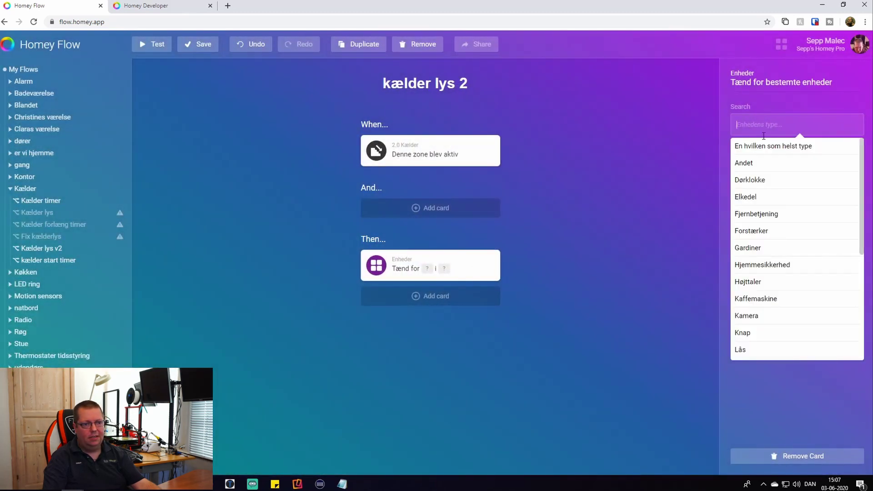
scroll(768, 255, down, 2)
click(750, 321)
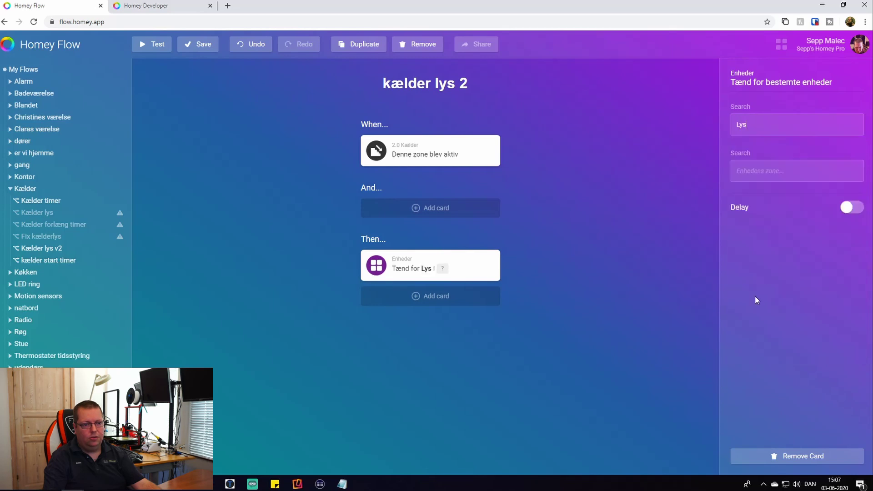
click(774, 168)
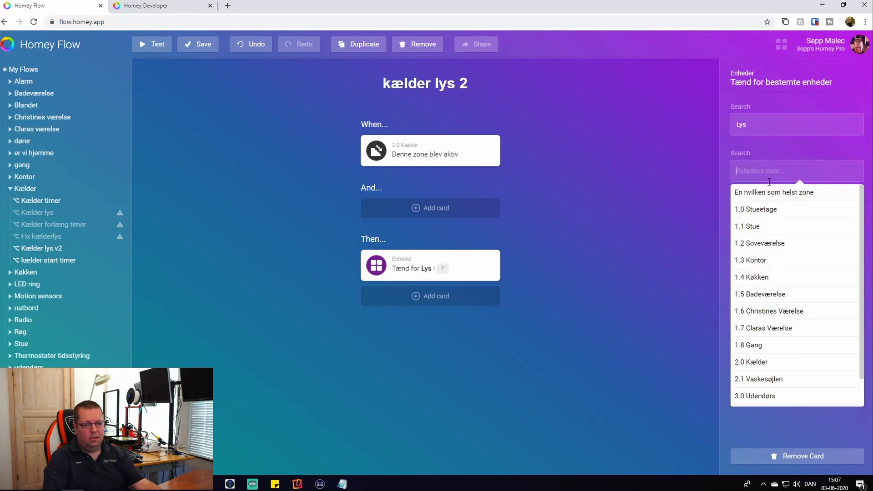
click(759, 364)
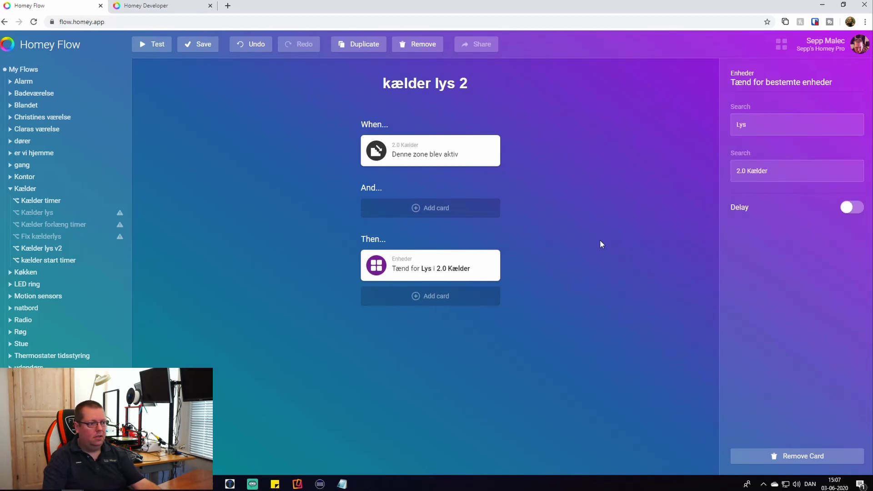
Add a CountDown "Stop countdown timer" Then action for the Kaelder timer and save the flow.
click(435, 296)
double_click(409, 88)
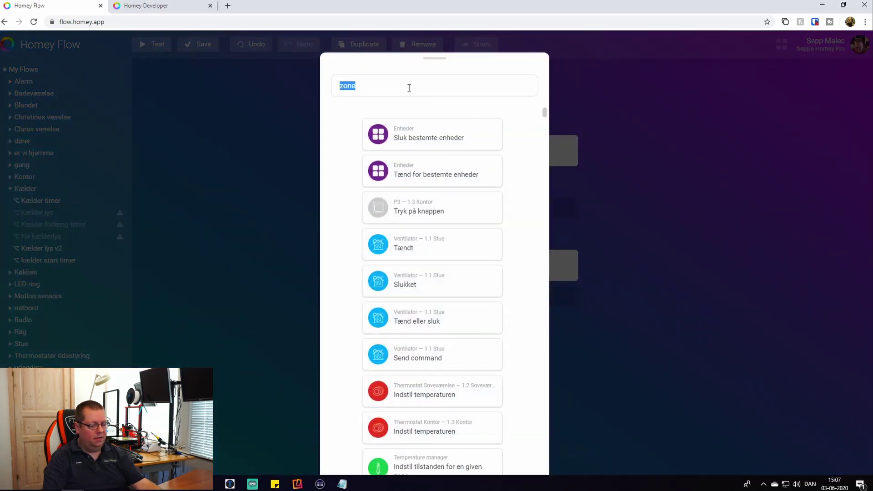
text(coun)
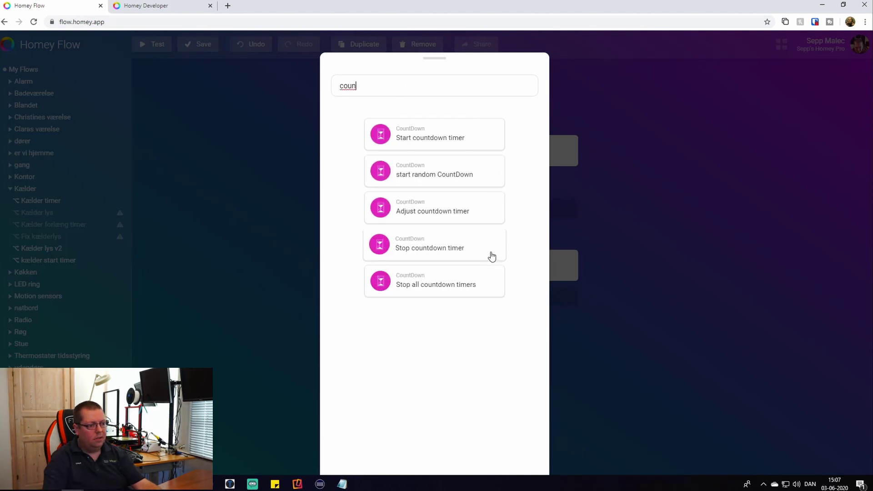
click(425, 248)
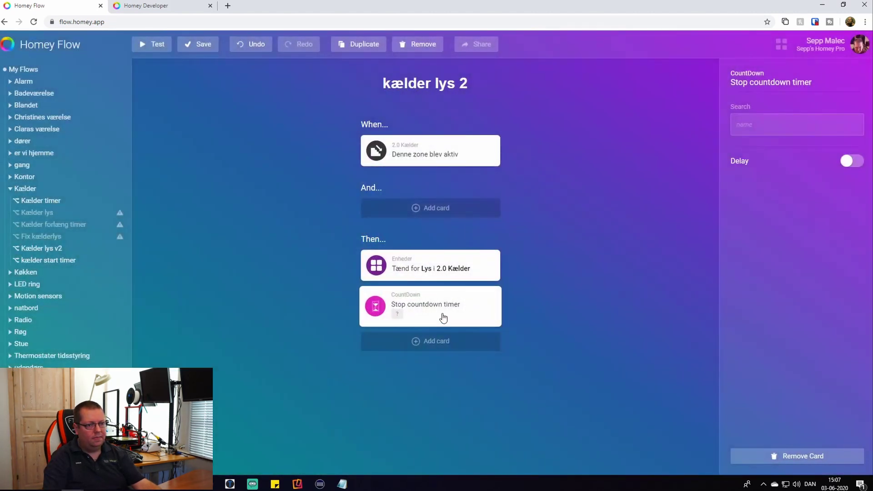
click(764, 128)
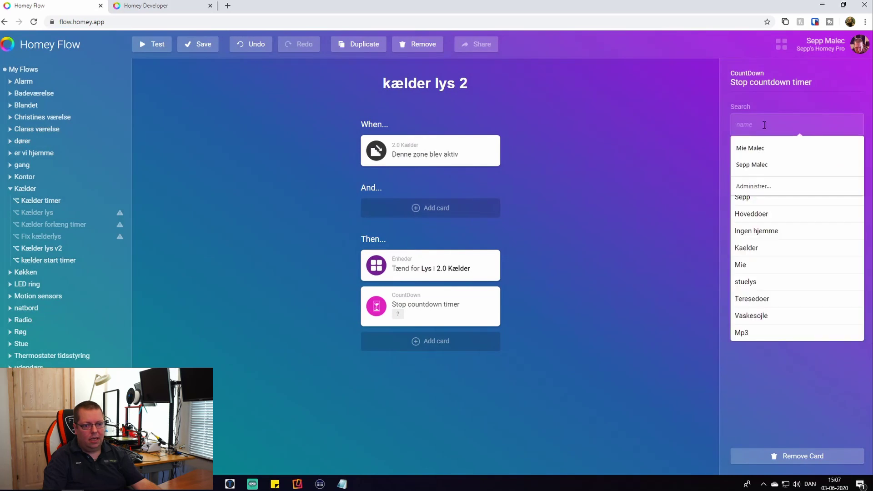
click(746, 248)
click(637, 297)
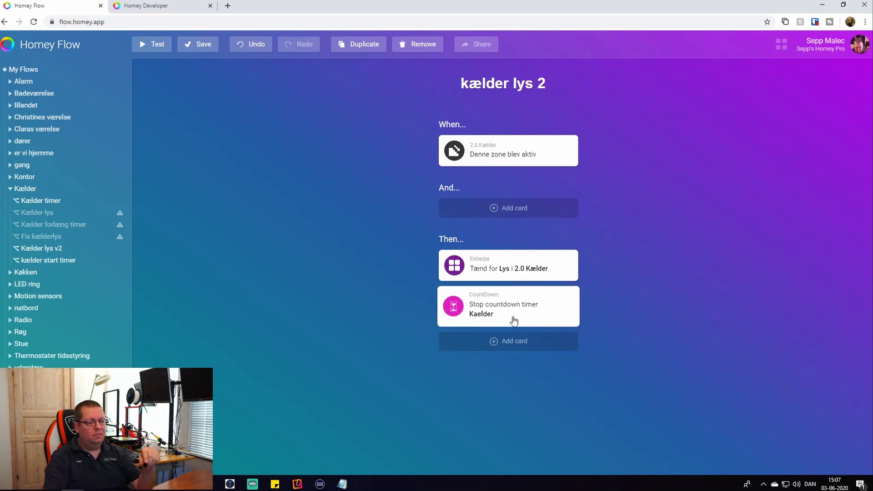
click(200, 47)
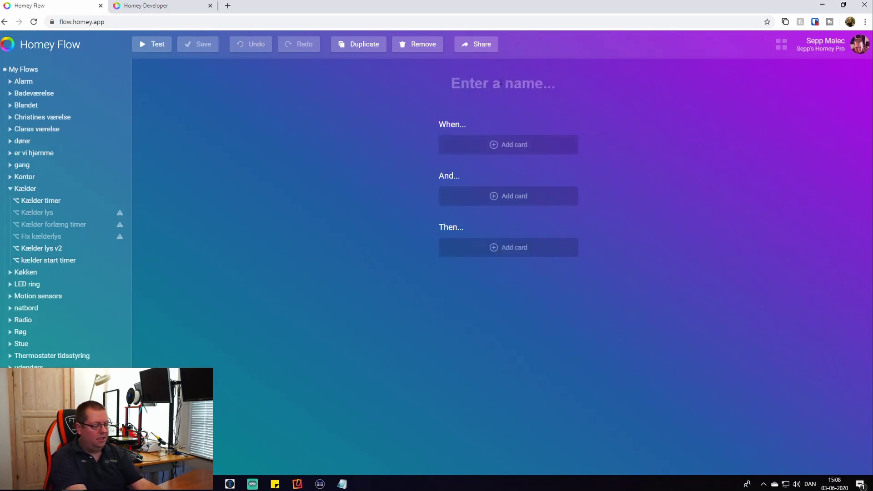
Name the new empty flow "kælder start timer2".
text(kælder )
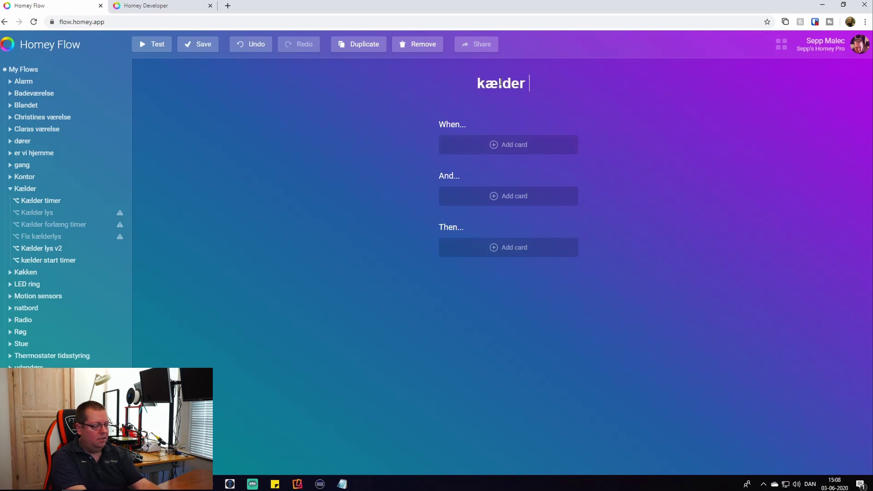
text(start )
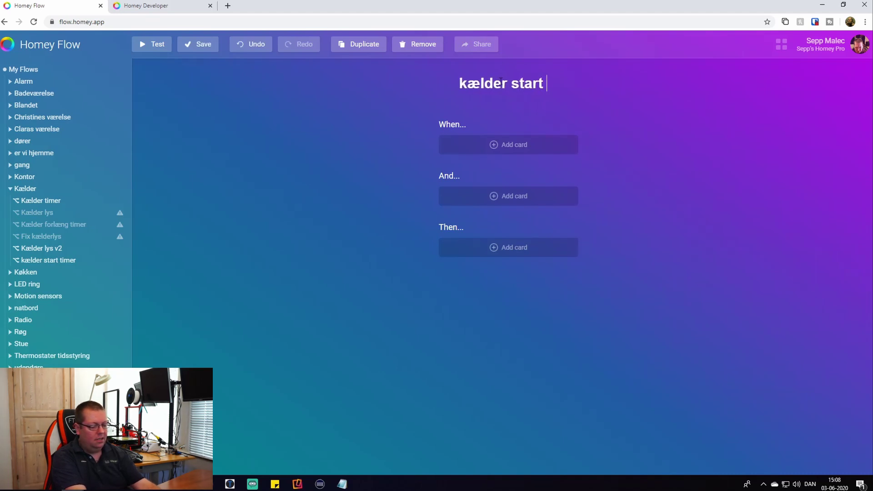
text(timer2)
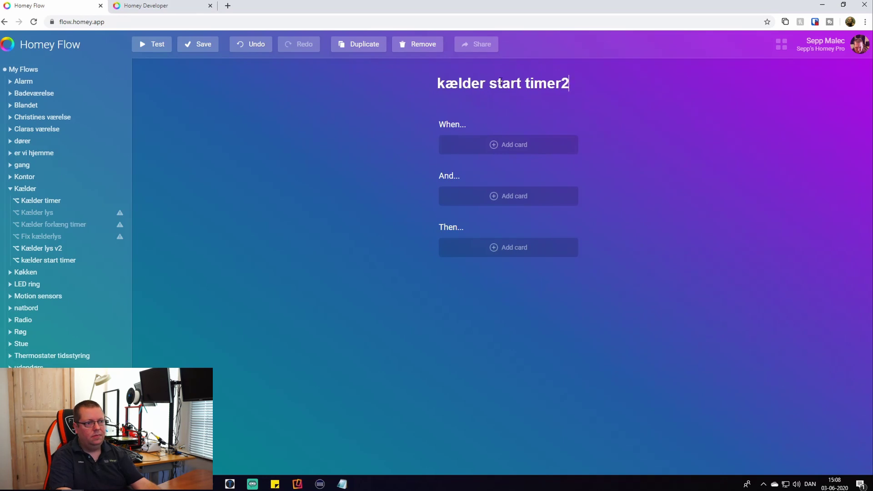
click(511, 143)
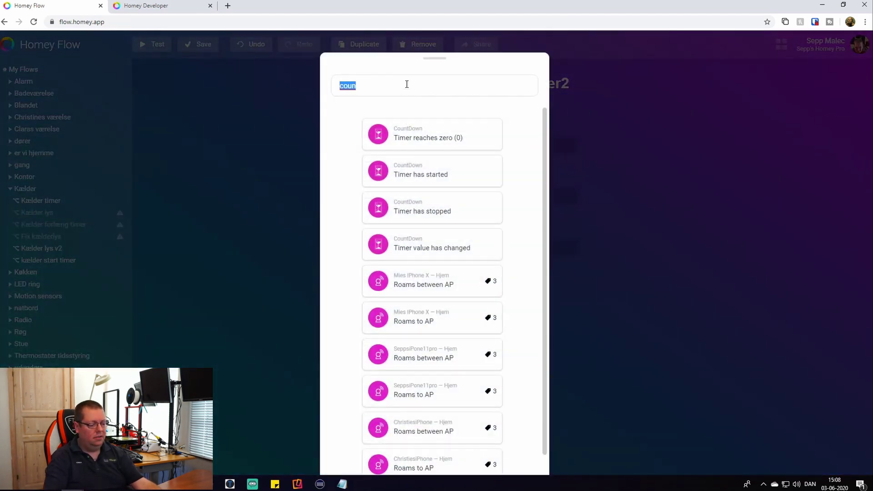
text(zone)
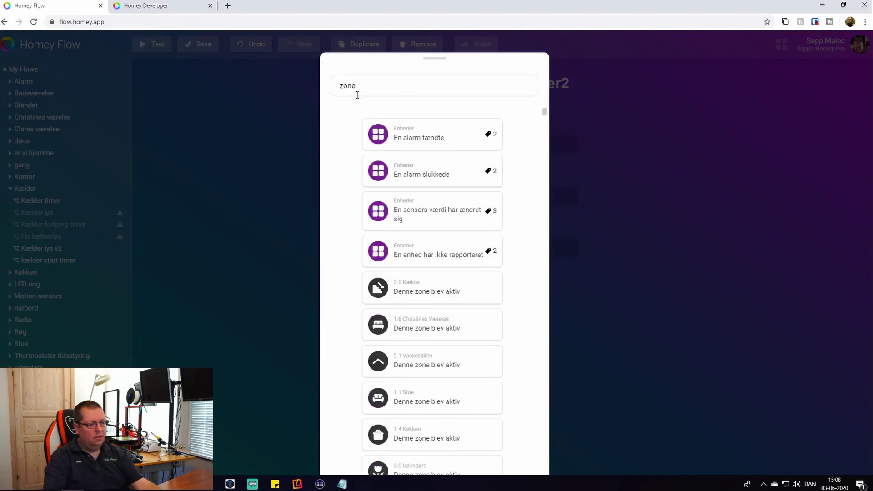
scroll(424, 244, down, 20)
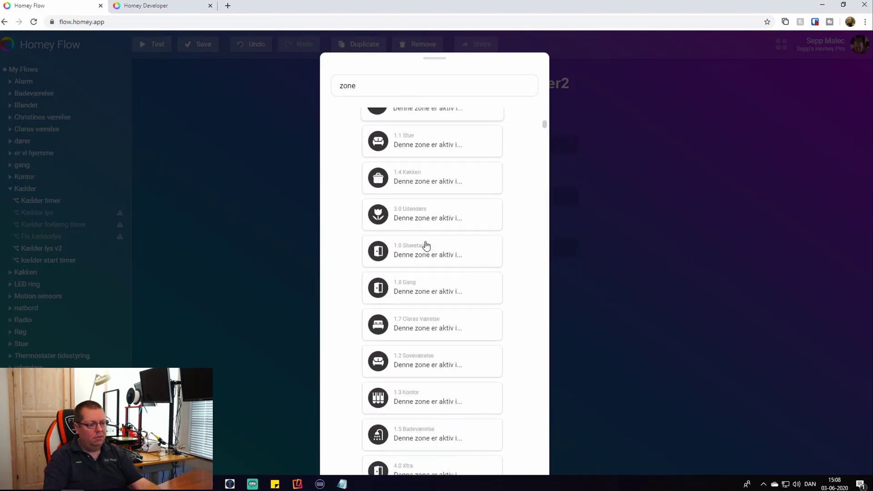
scroll(425, 246, down, 8)
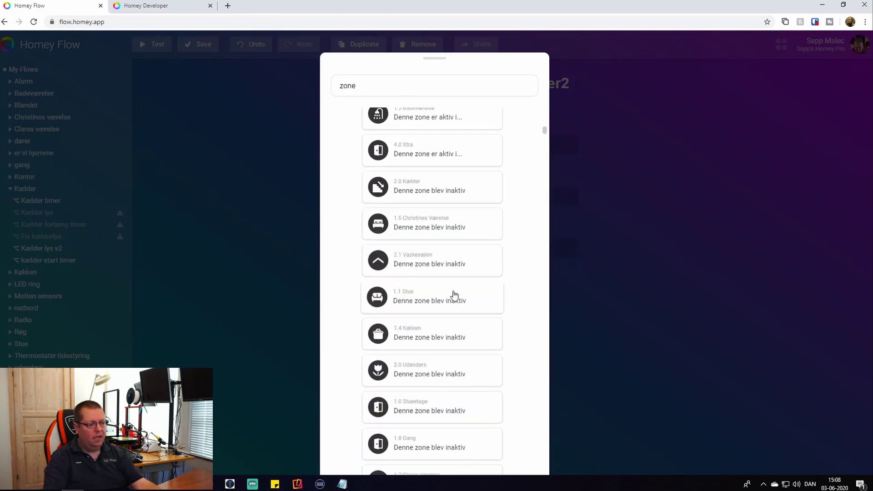
scroll(455, 298, down, 7)
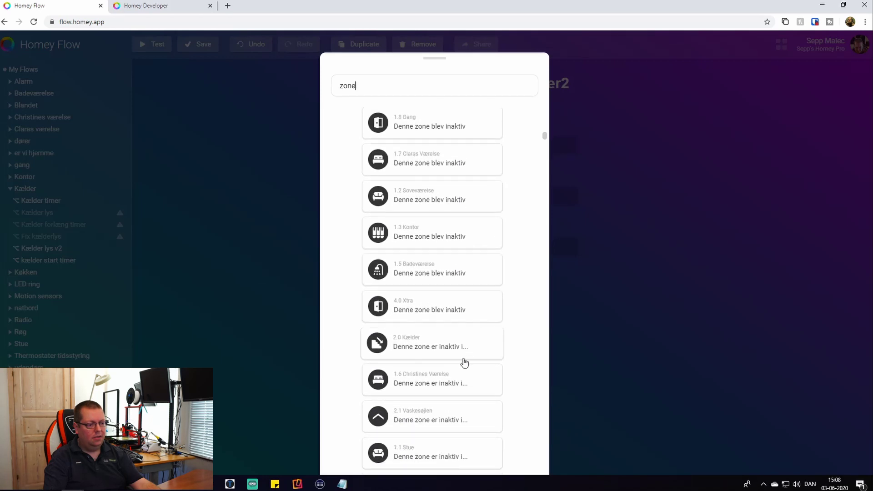
click(433, 349)
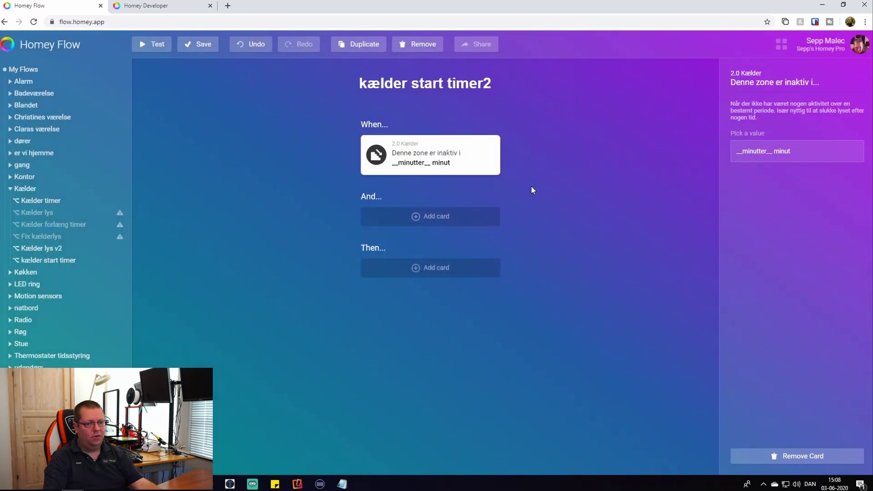
click(797, 456)
Add the 2.0 Kælder card "Denne zone blev inaktiv" as the When trigger.
click(494, 144)
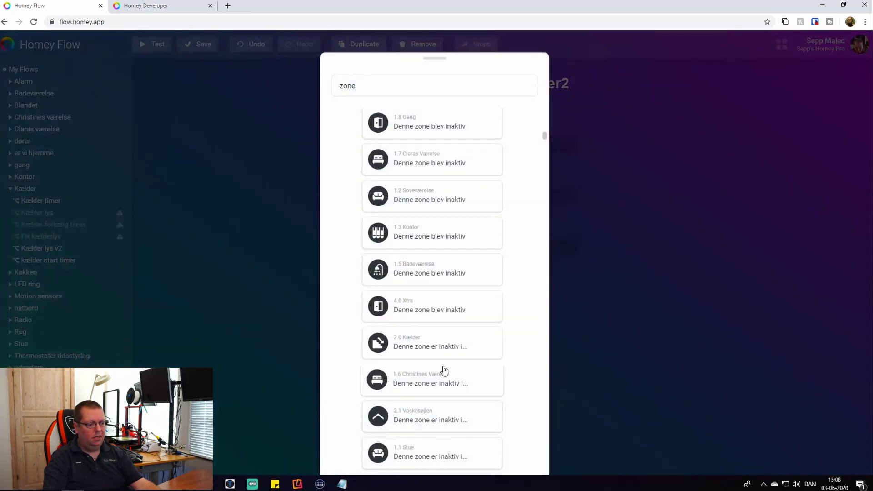
scroll(481, 366, up, 2)
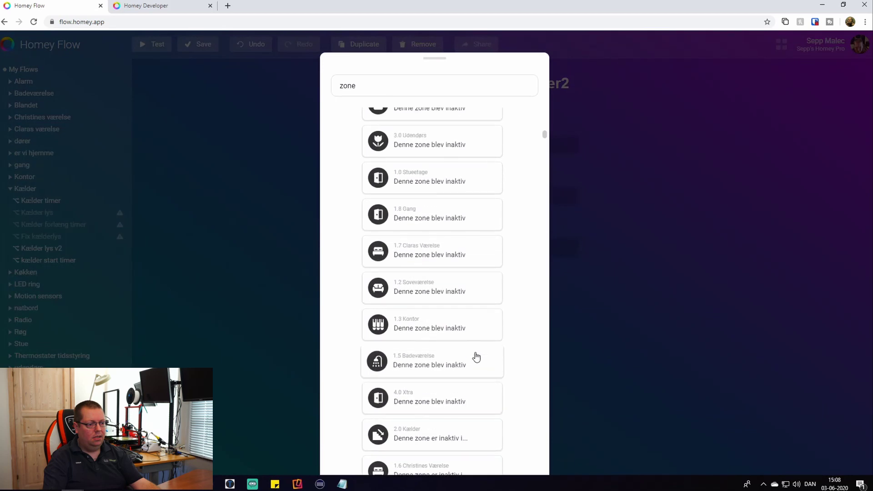
scroll(471, 271, up, 2)
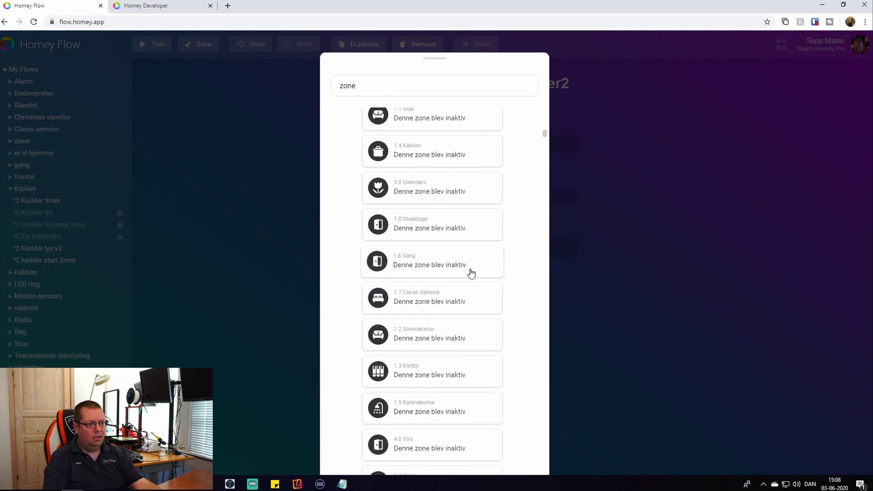
scroll(471, 272, up, 3)
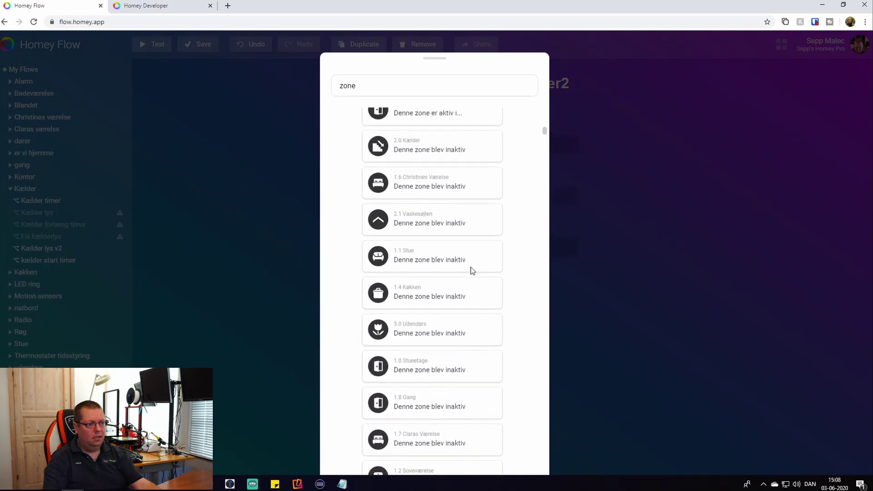
click(437, 189)
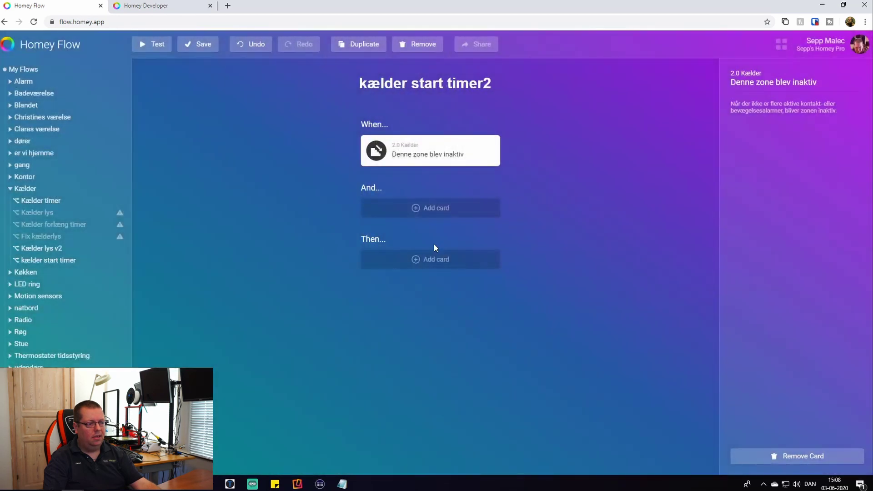
click(550, 252)
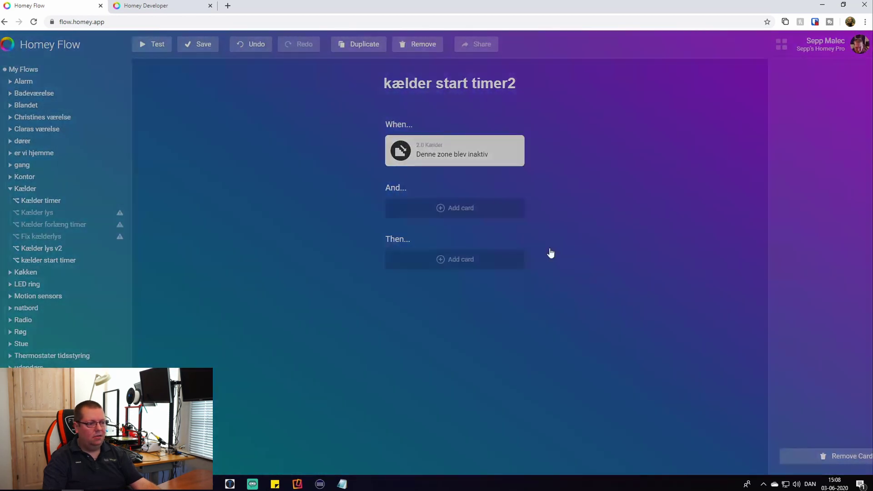
Add the CountDown card "Start countdown timer" as a Then action.
click(455, 259)
double_click(357, 82)
text(co)
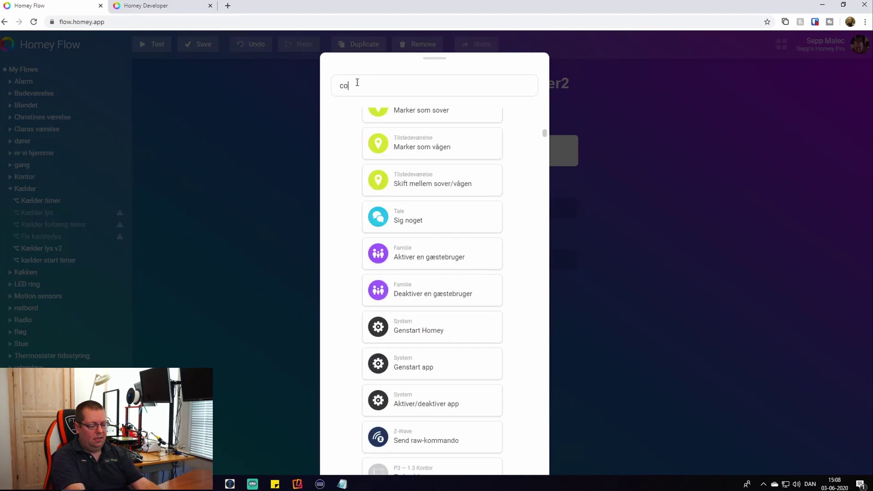
text(un)
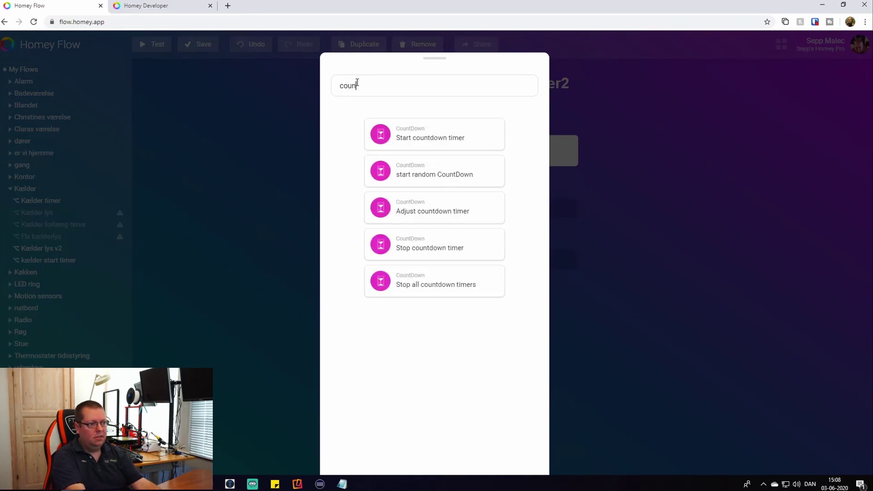
click(436, 132)
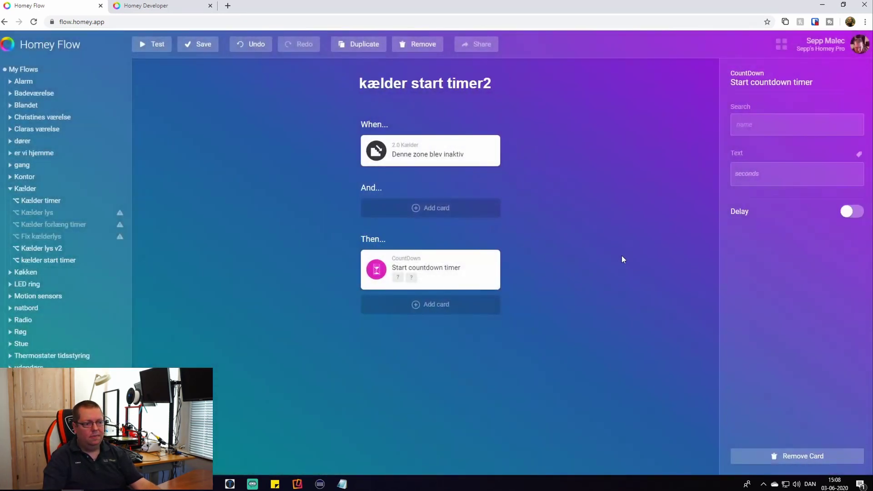
Set the countdown action to the Kaelder timer with 600 seconds and save the flow.
click(761, 123)
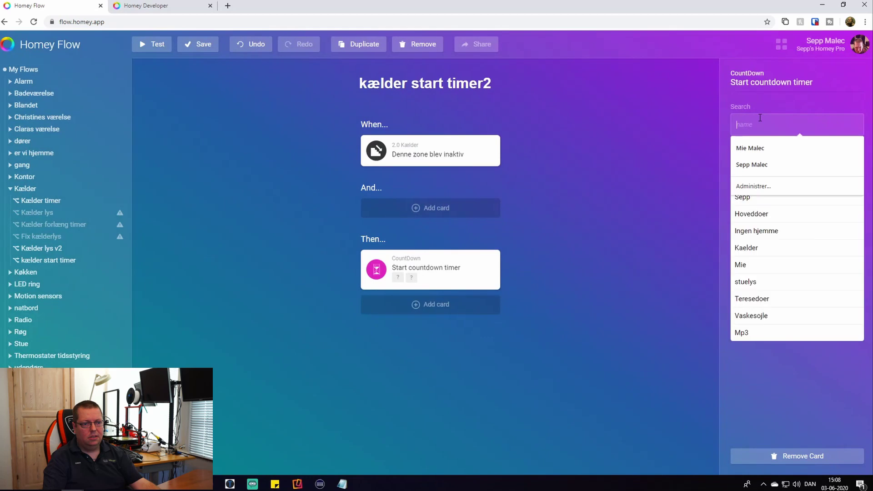
click(764, 250)
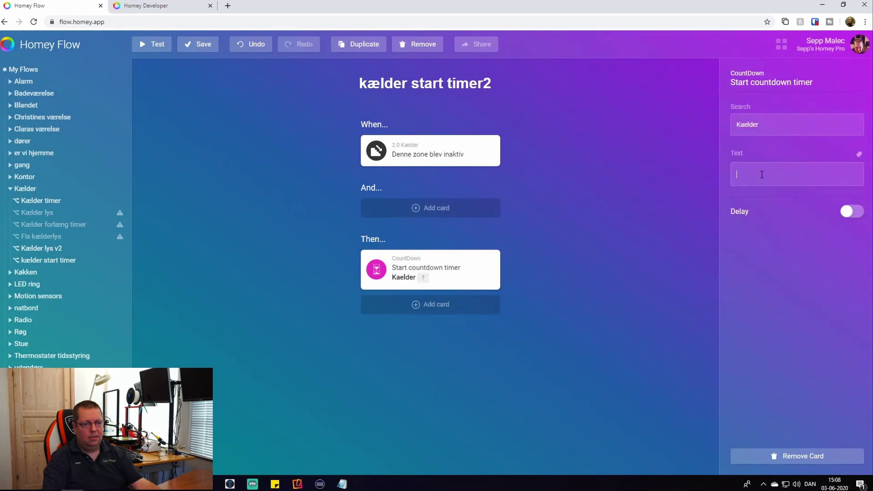
text(600)
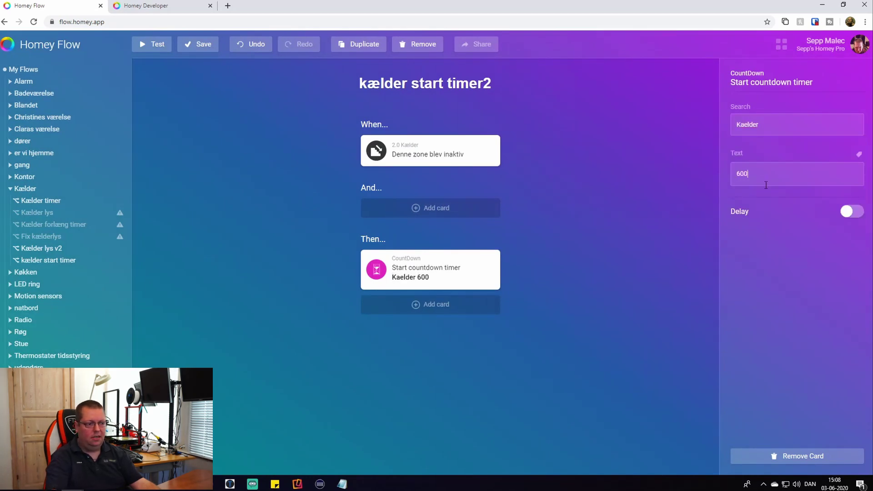
click(617, 306)
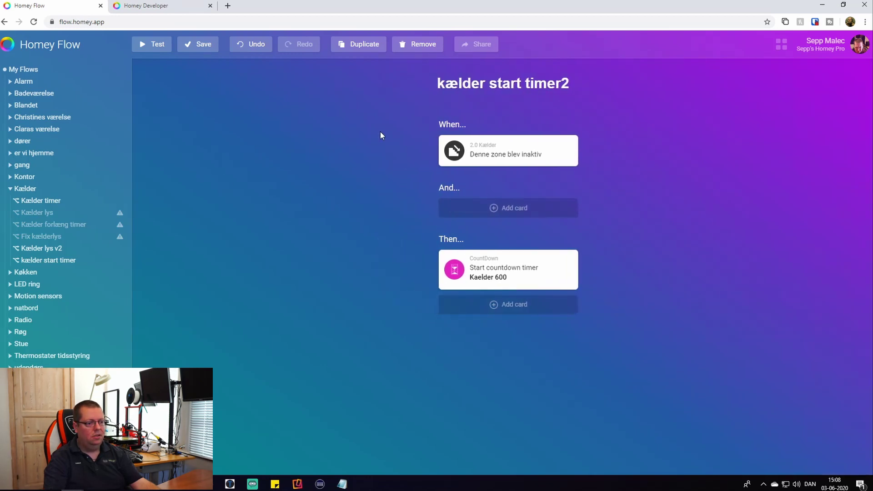
click(203, 45)
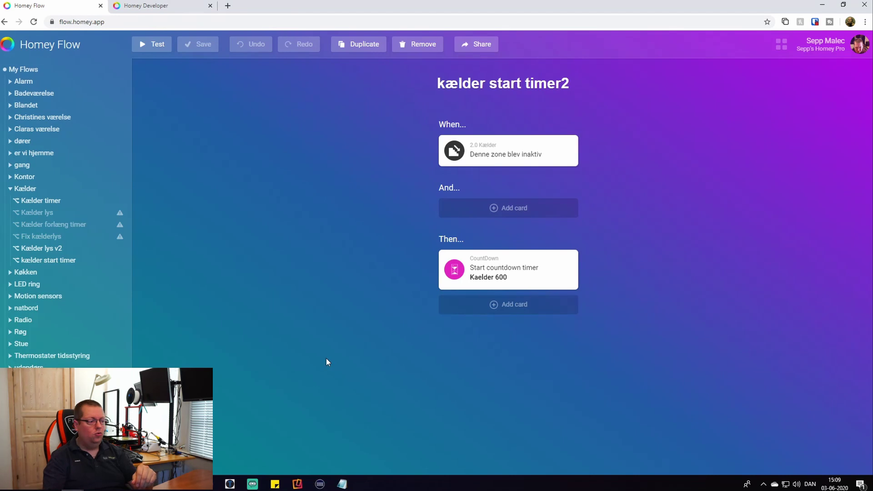